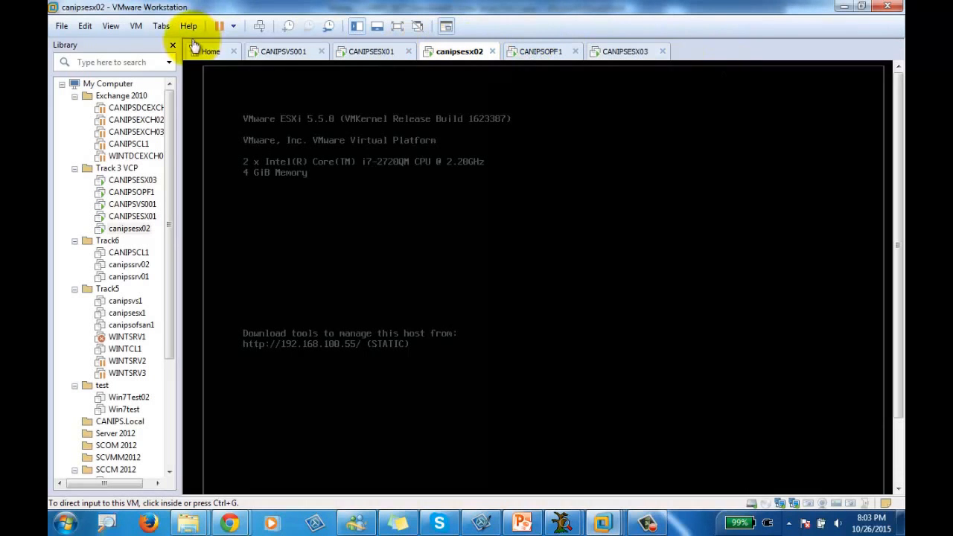
Step: Switch to the CANIPSVS001 virtual machine, view the vCenter Installer's vSphere Update Manager page, and return to the vSphere Client
click(285, 56)
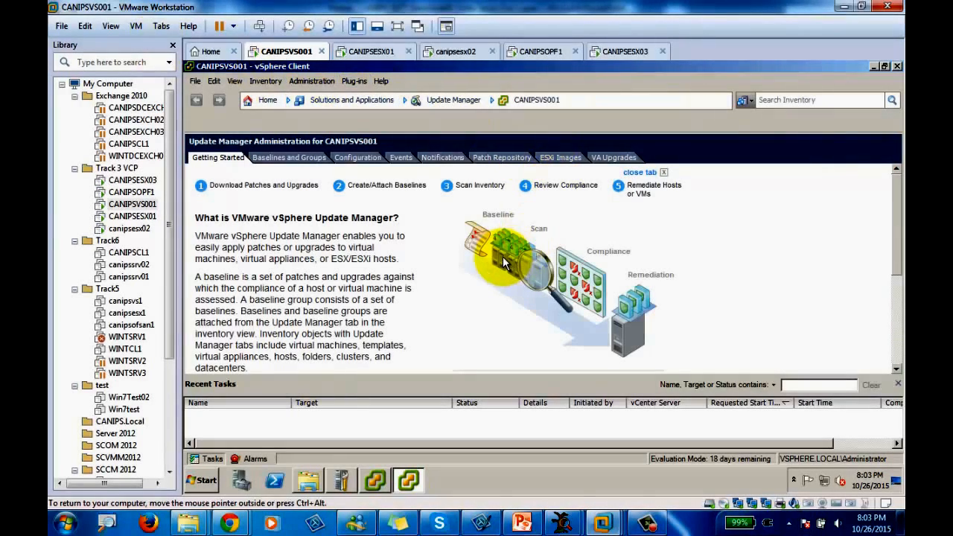
click(875, 67)
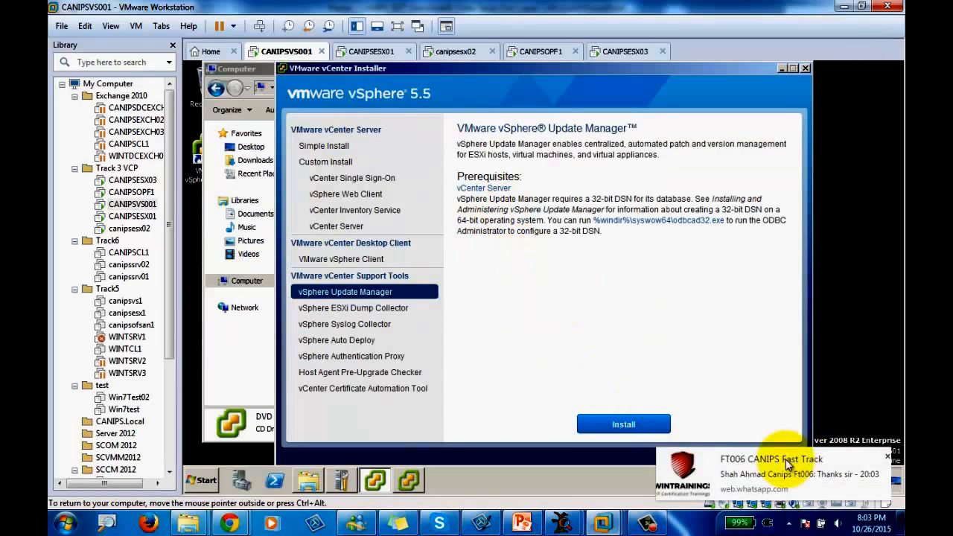
click(889, 456)
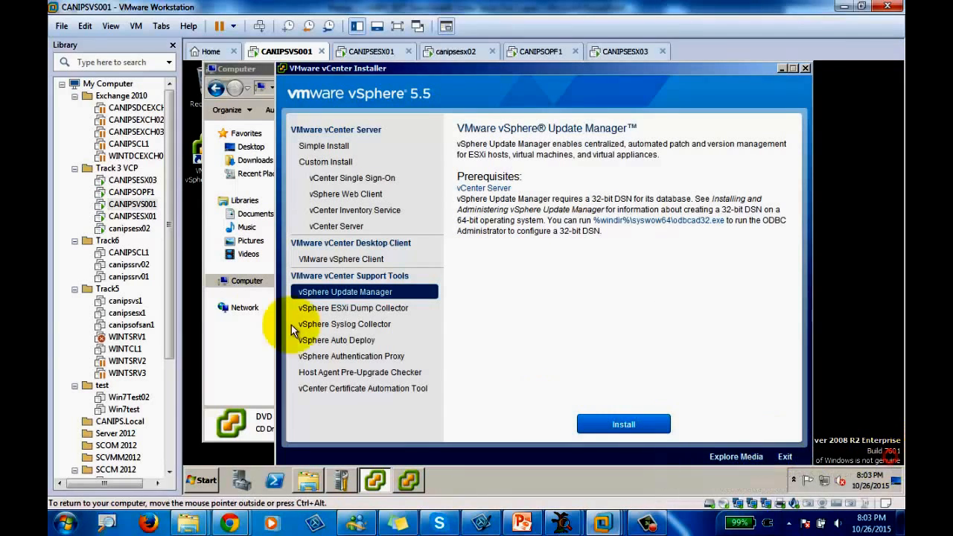
click(410, 481)
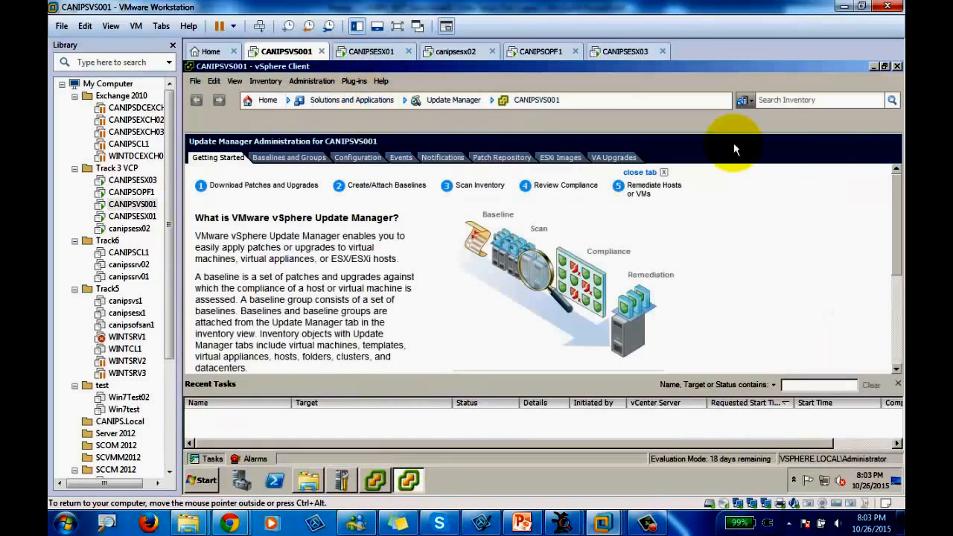
Step: Go to the vSphere Client home page and review the installed plug-ins in the Plug-in Manager
click(262, 102)
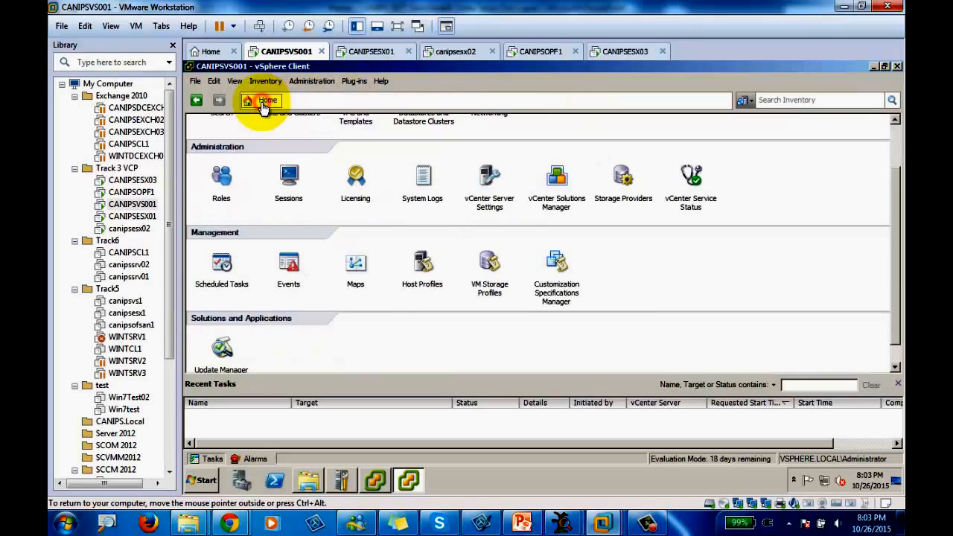
click(354, 82)
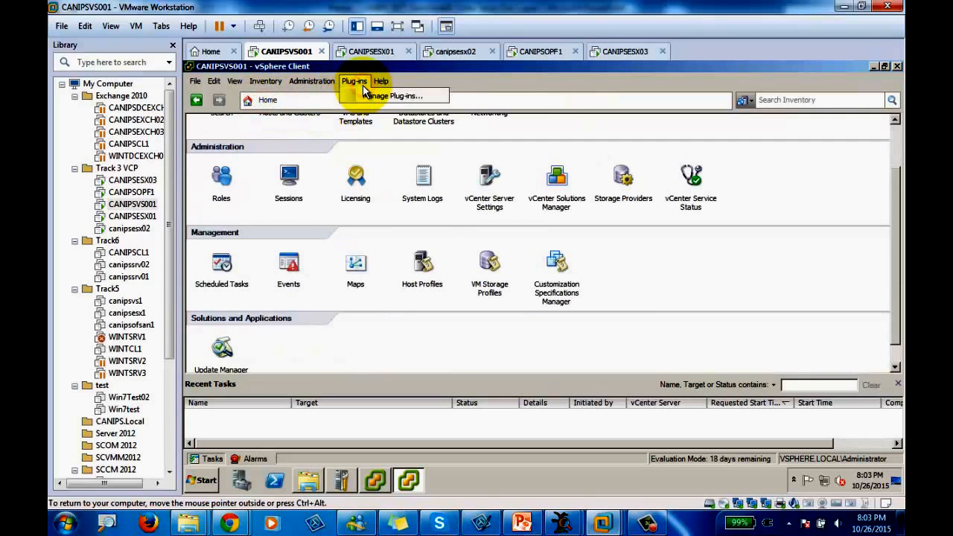
click(374, 96)
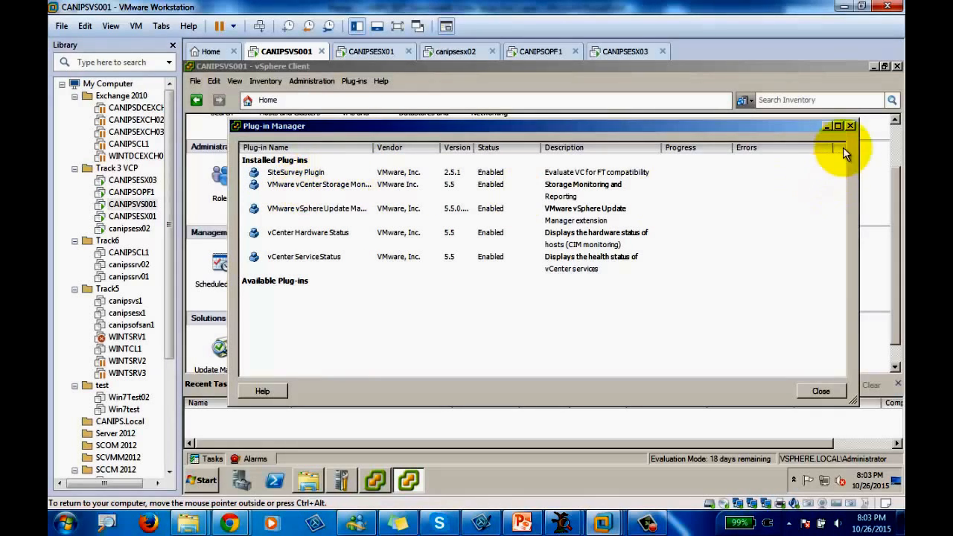
click(849, 127)
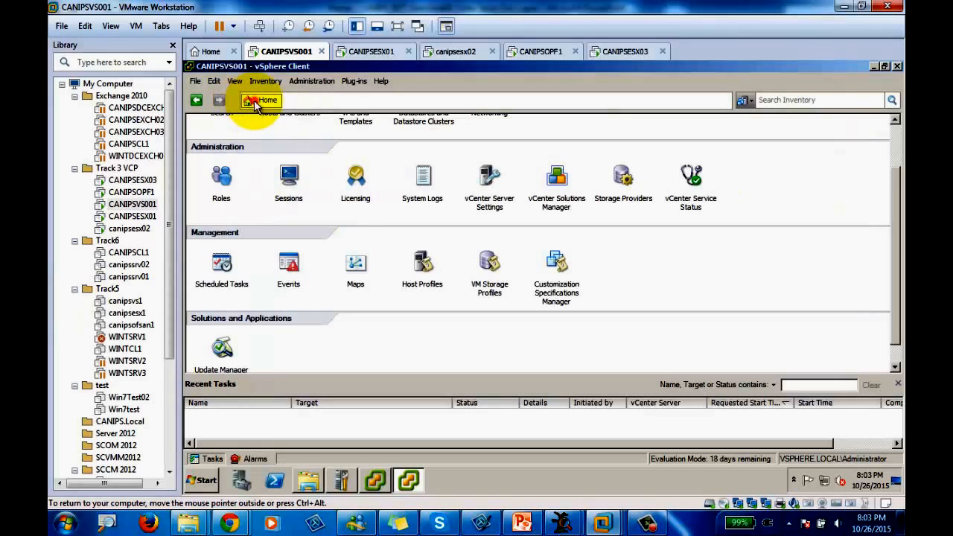
Step: View the Update Manager administration page under Solutions and Applications and return to the home page
click(225, 358)
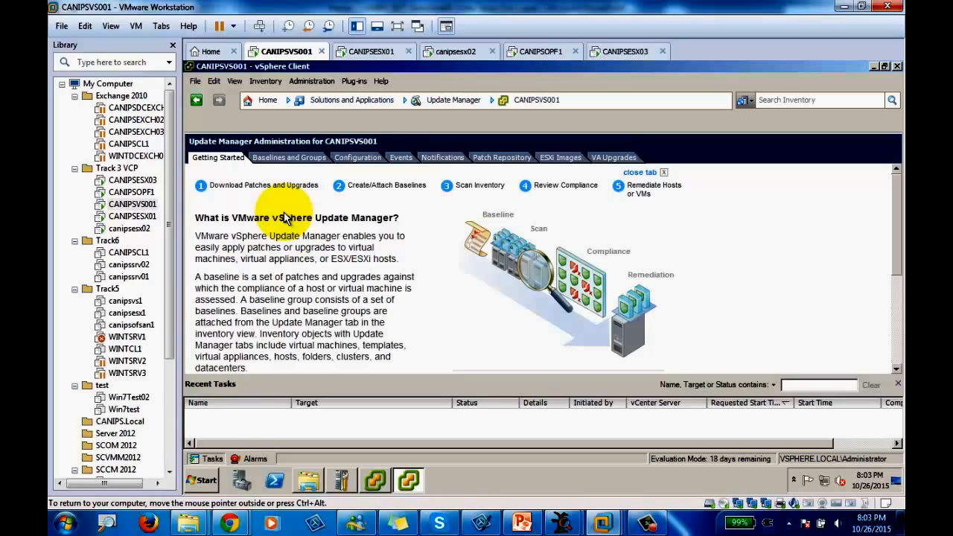
click(273, 109)
scroll(312, 186, down, 1)
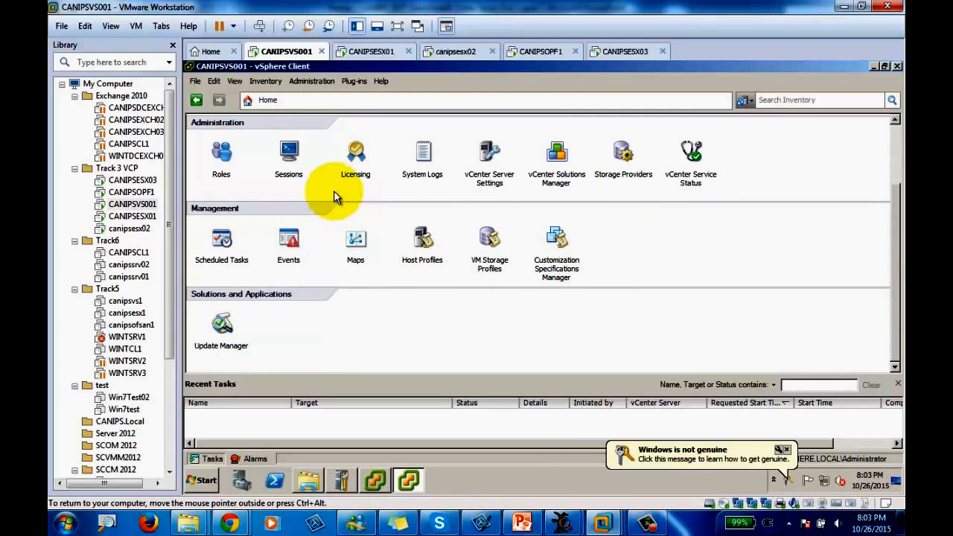
Step: In Hosts and Clusters, view the Update Manager page of the Blackice datacenter and of the CANIPSCLU1 cluster
scroll(296, 158, up, 3)
click(287, 152)
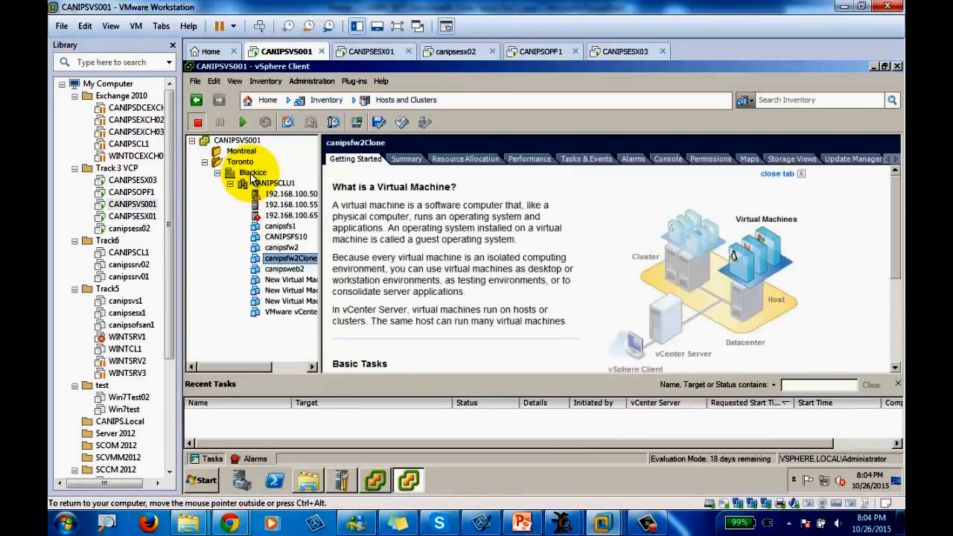
click(253, 173)
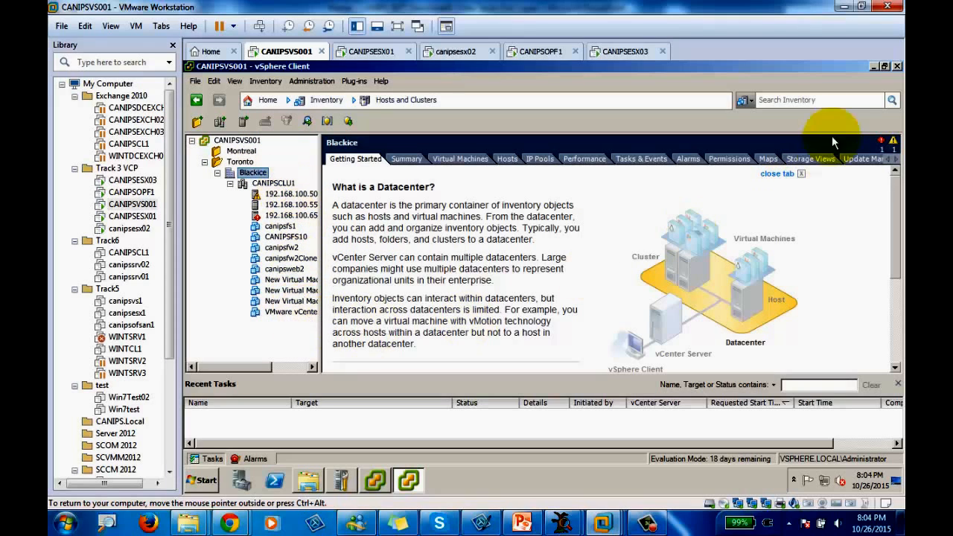
click(860, 160)
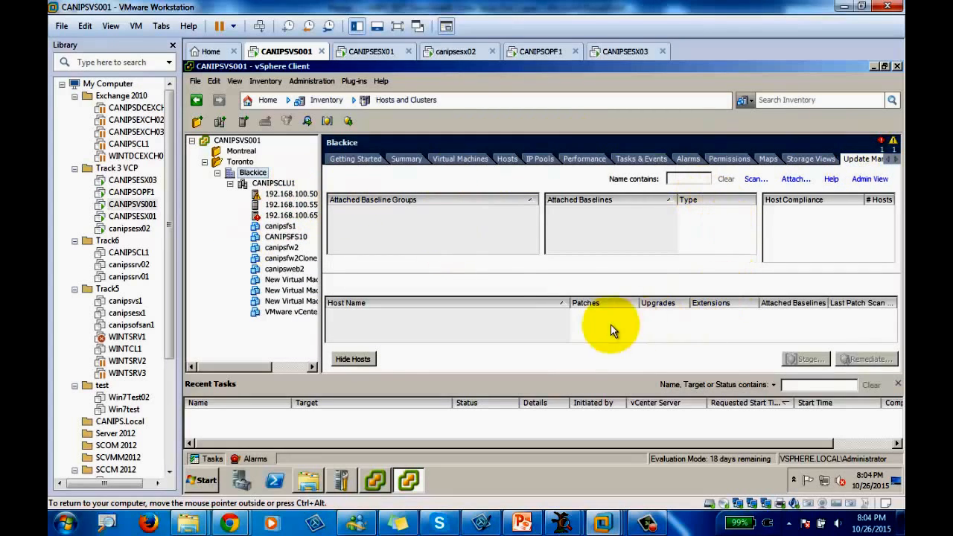
click(273, 184)
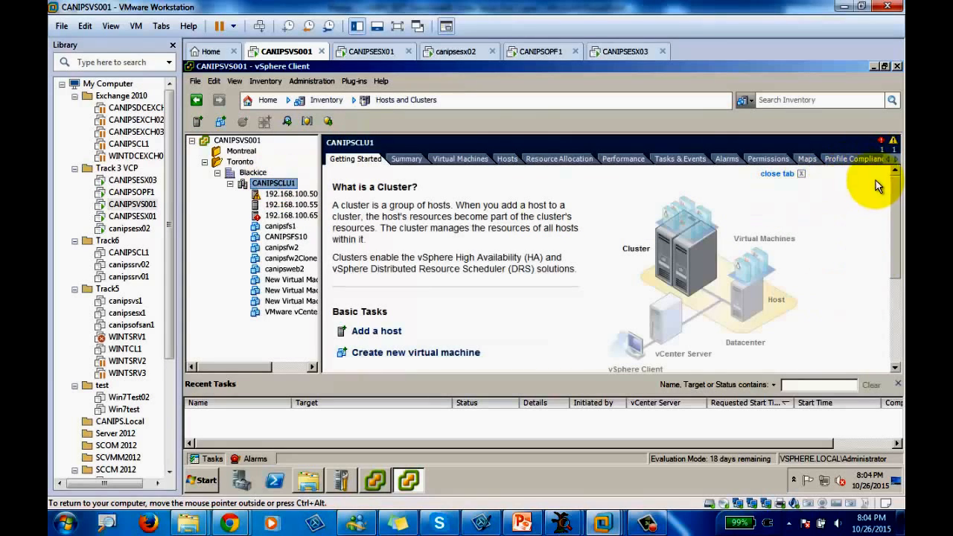
click(897, 161)
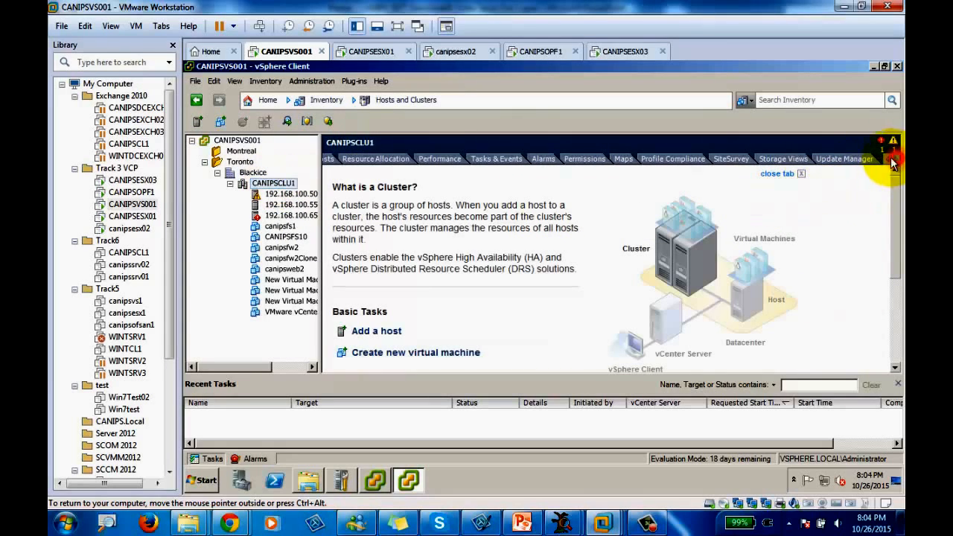
click(838, 160)
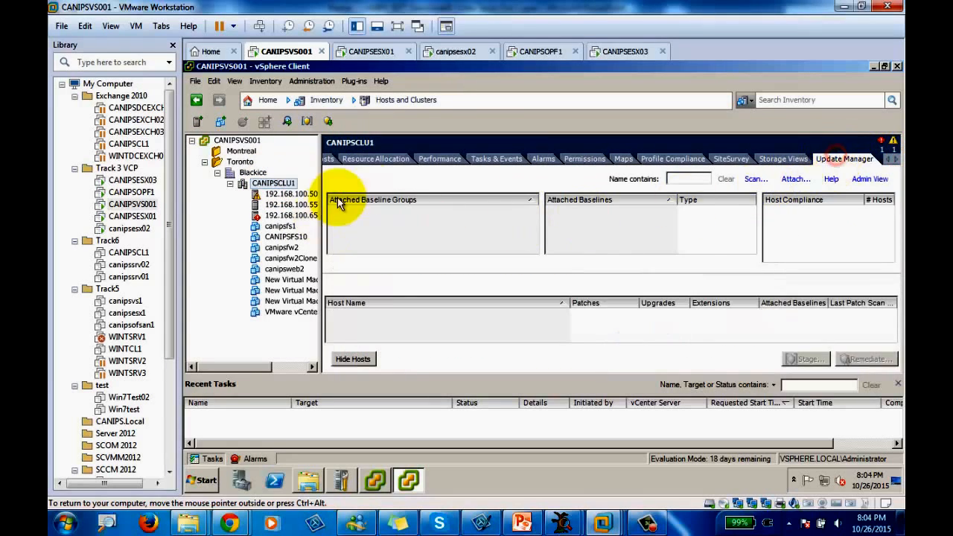
Step: View the Update Manager page of the canipsfw2 virtual machine and of the host 192.168.100.65
click(280, 247)
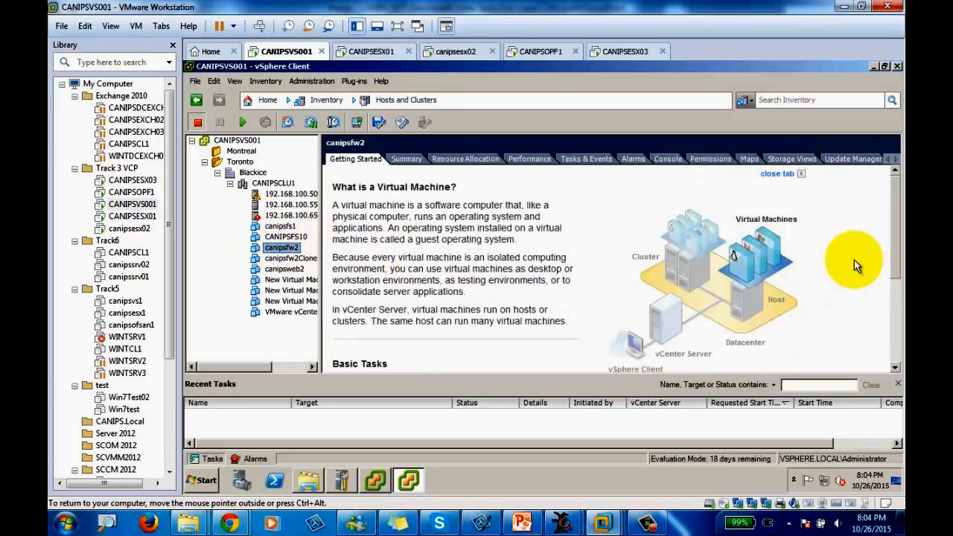
click(883, 158)
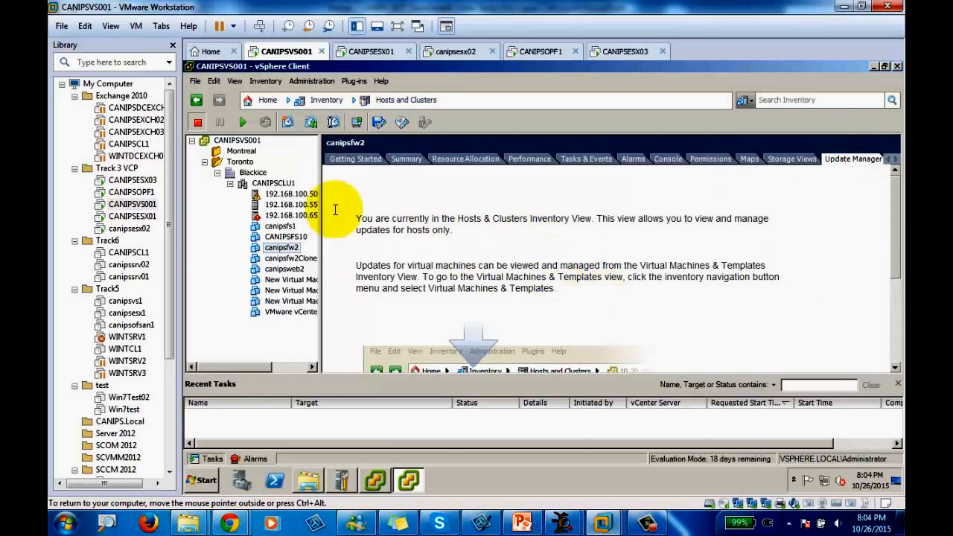
click(279, 216)
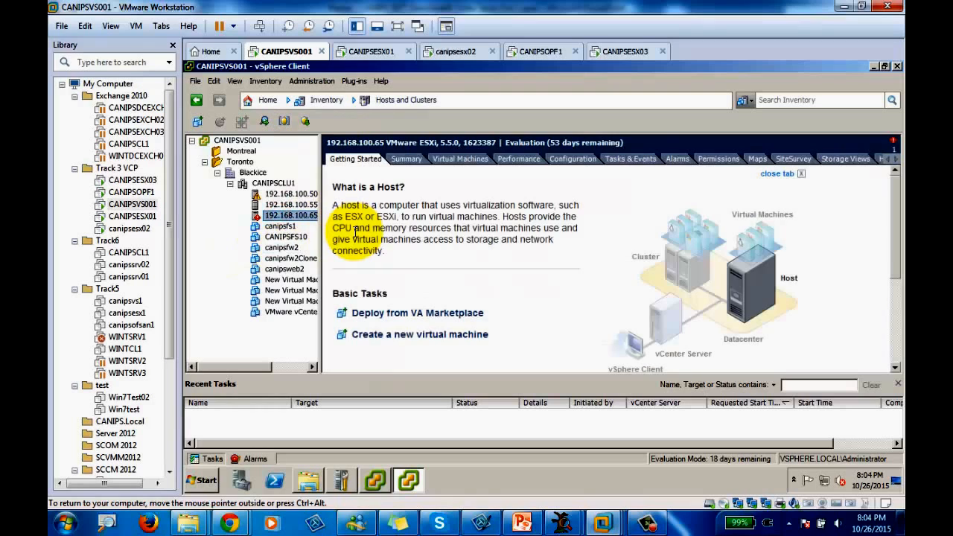
click(895, 160)
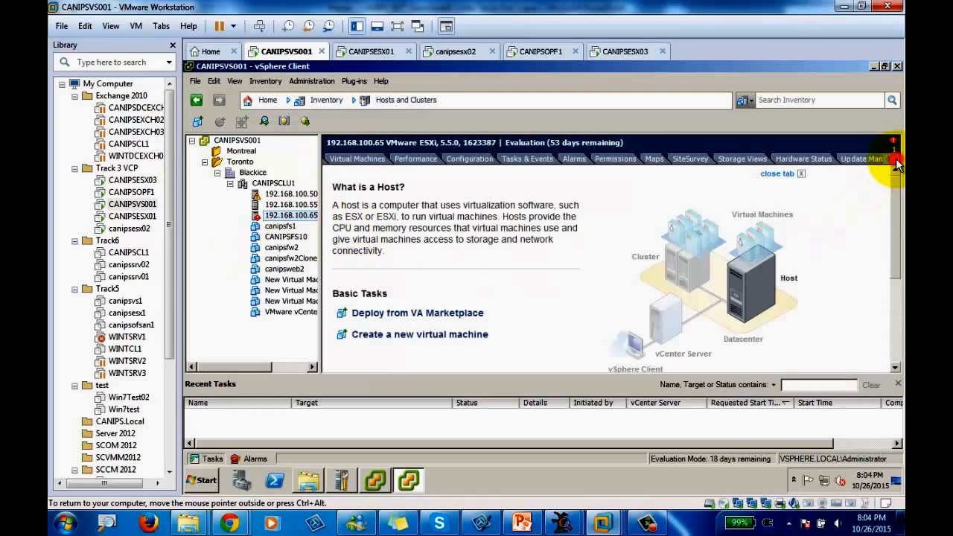
click(895, 159)
click(844, 159)
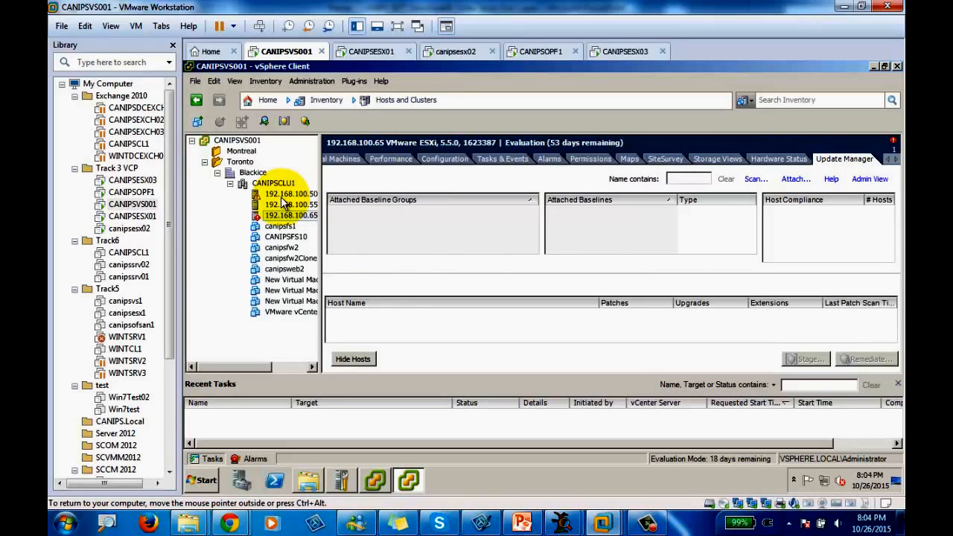
Step: Return to Update Manager administration from the home page and show its Baselines and Groups
click(267, 100)
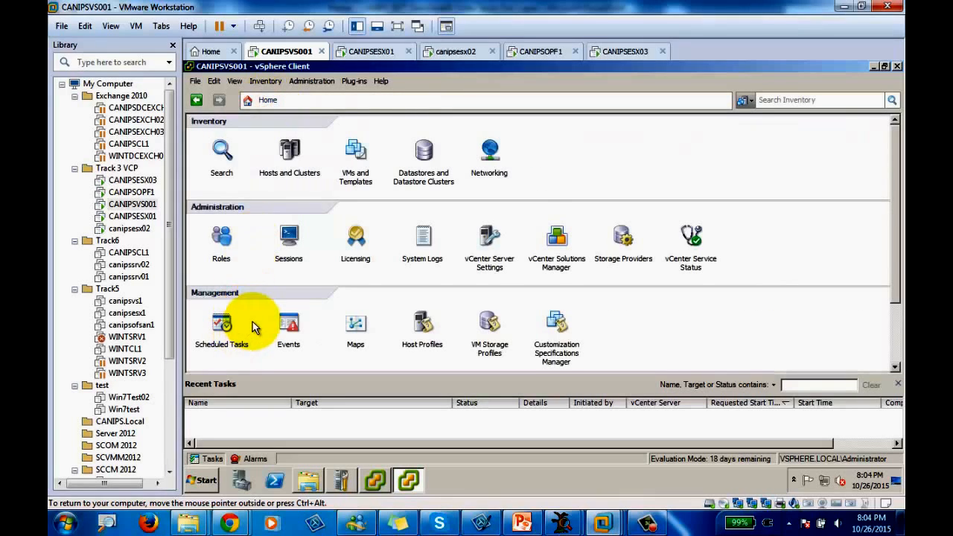
drag(893, 247, 900, 305)
click(219, 321)
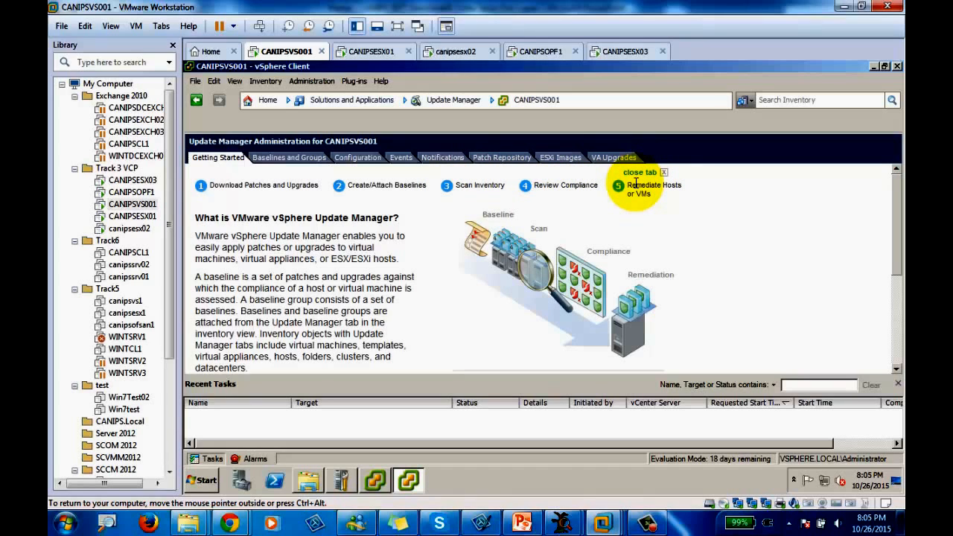
click(290, 156)
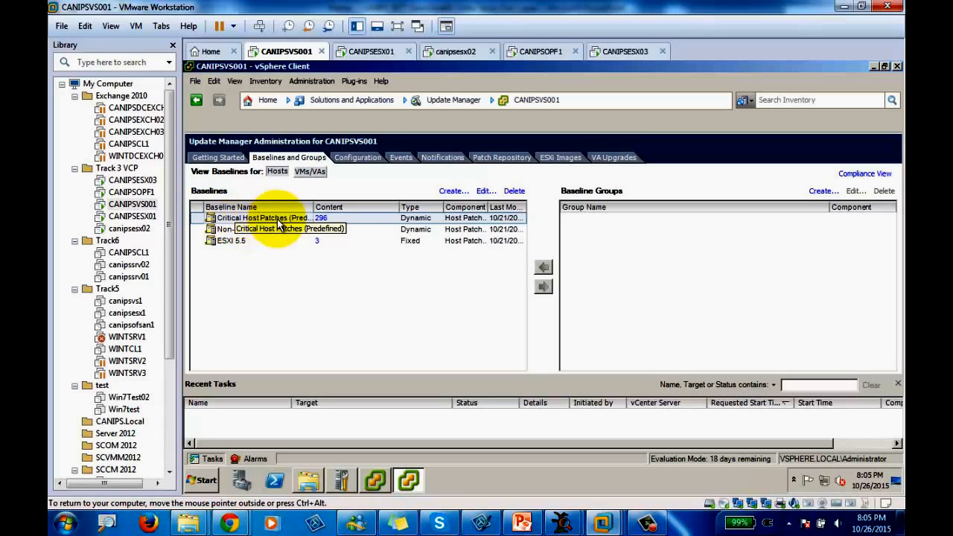
Step: Delete the ESXI 5.5 baseline from the host baselines
click(245, 242)
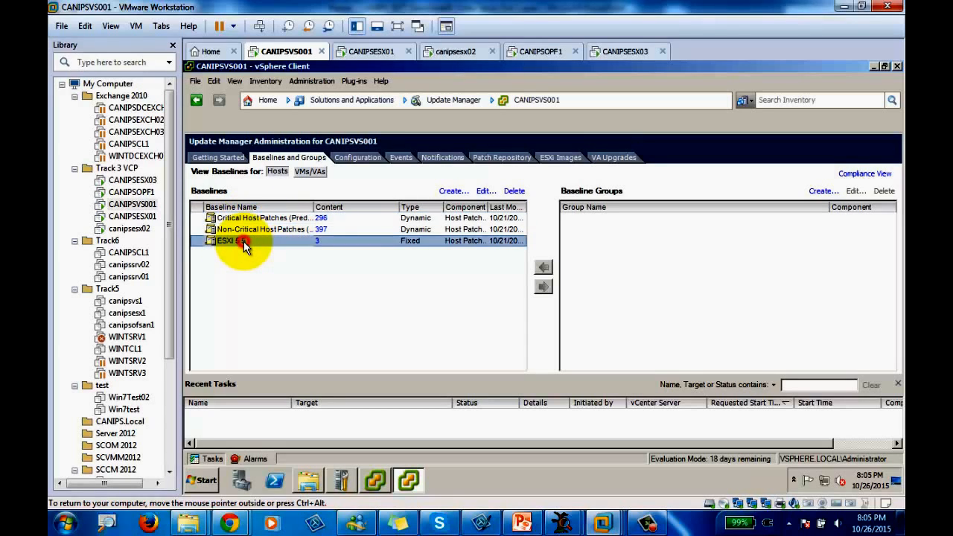
click(513, 191)
click(516, 291)
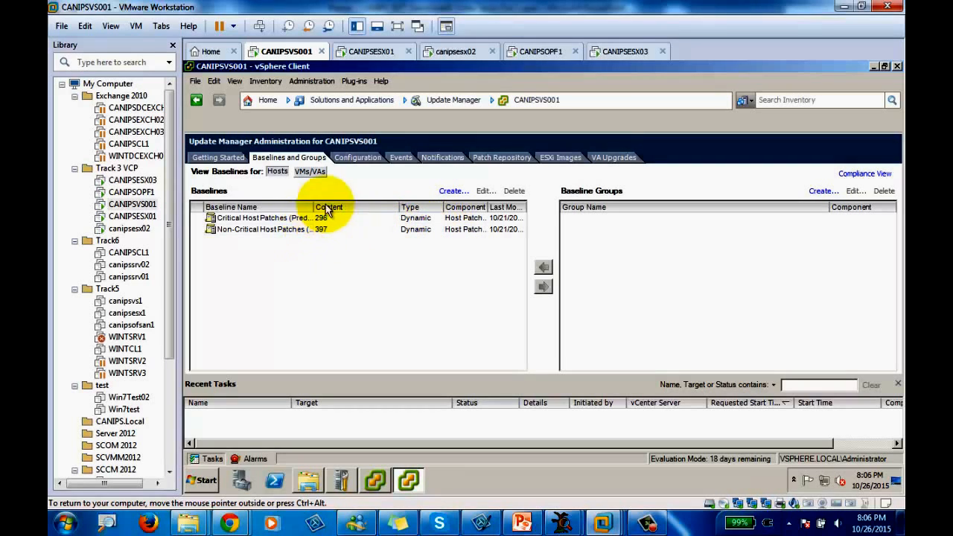
Step: Open the Network Connectivity settings in the Update Manager configuration, with the virtual machine in full screen
click(351, 159)
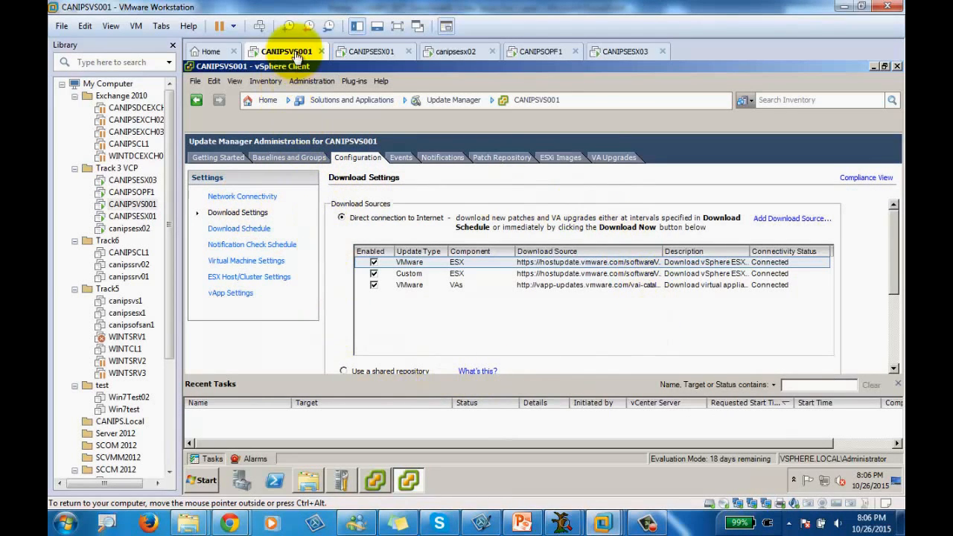
click(397, 26)
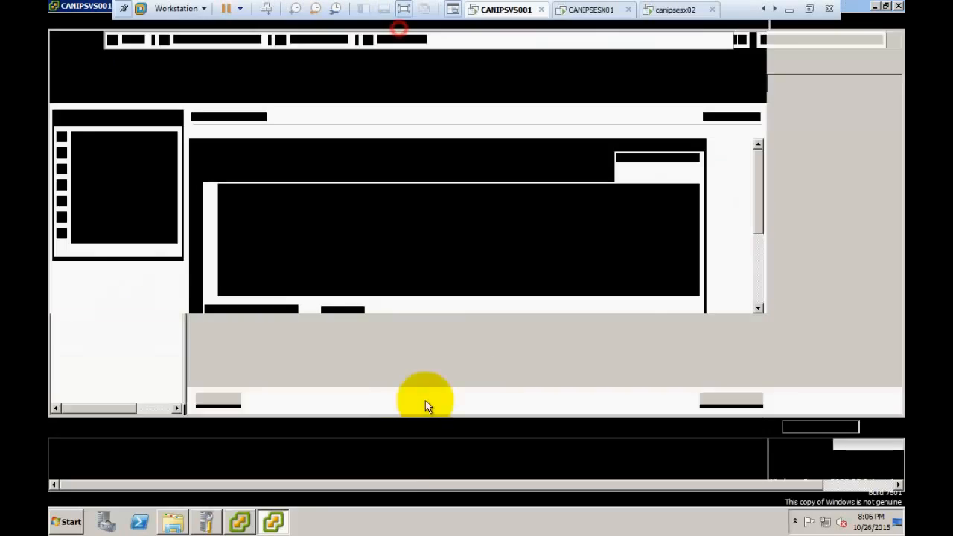
click(107, 136)
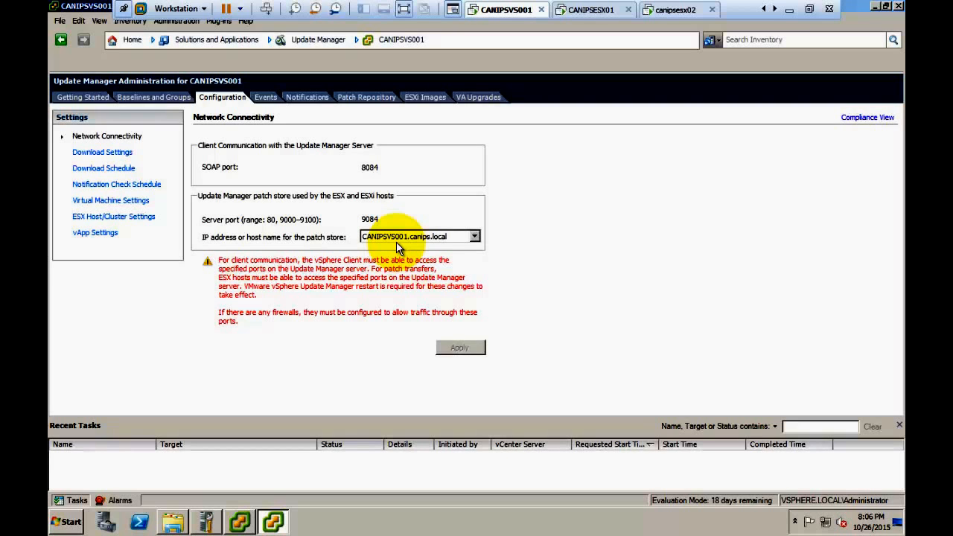
Step: Select 192.168.100.15 as the patch store address and leave full-screen mode
click(470, 236)
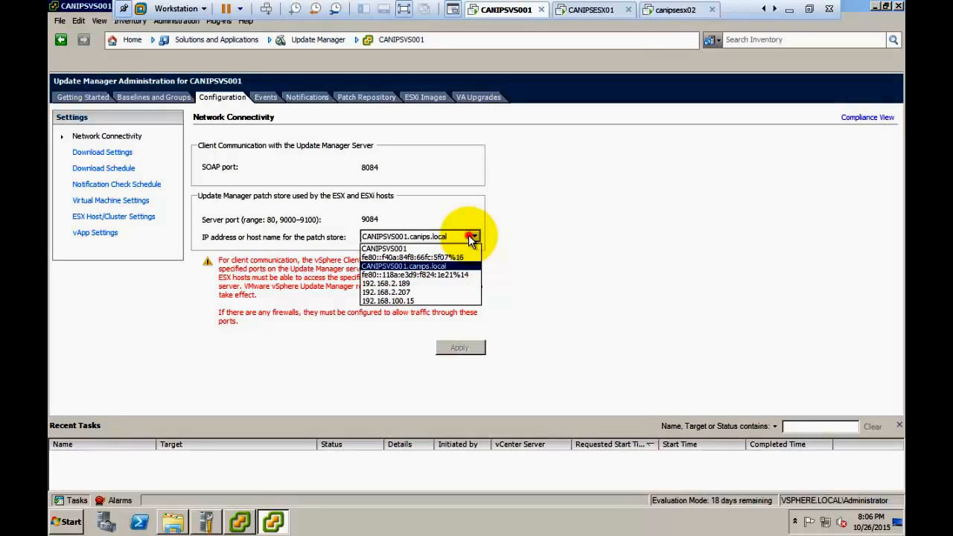
click(407, 301)
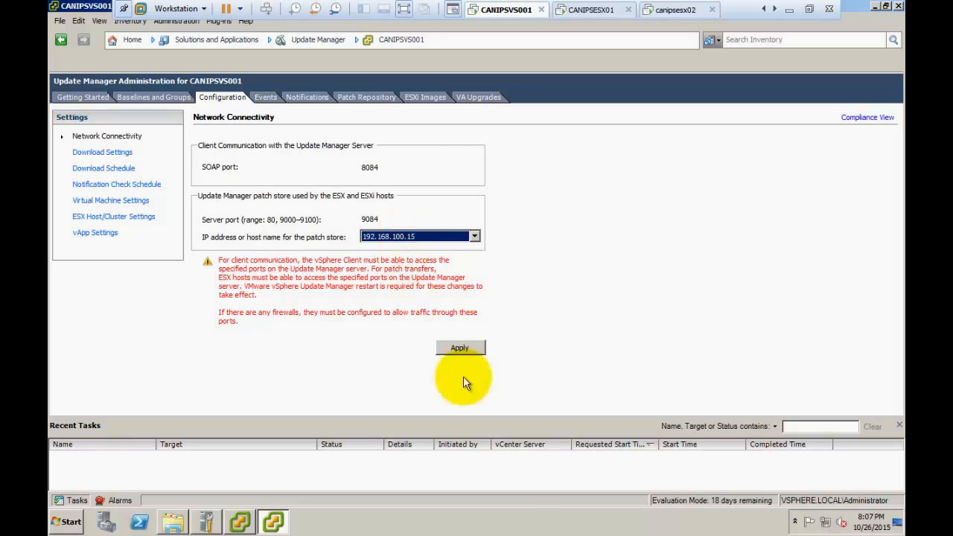
click(807, 9)
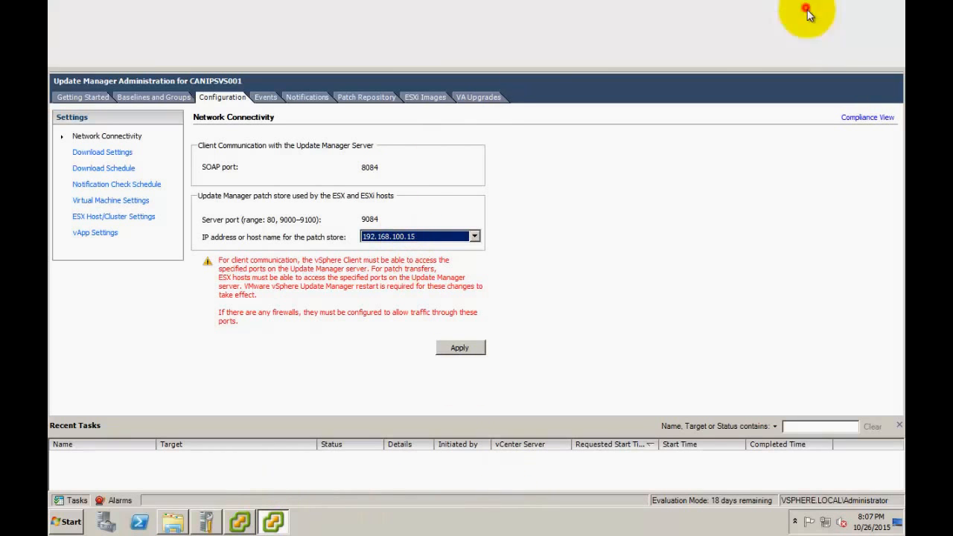
click(647, 522)
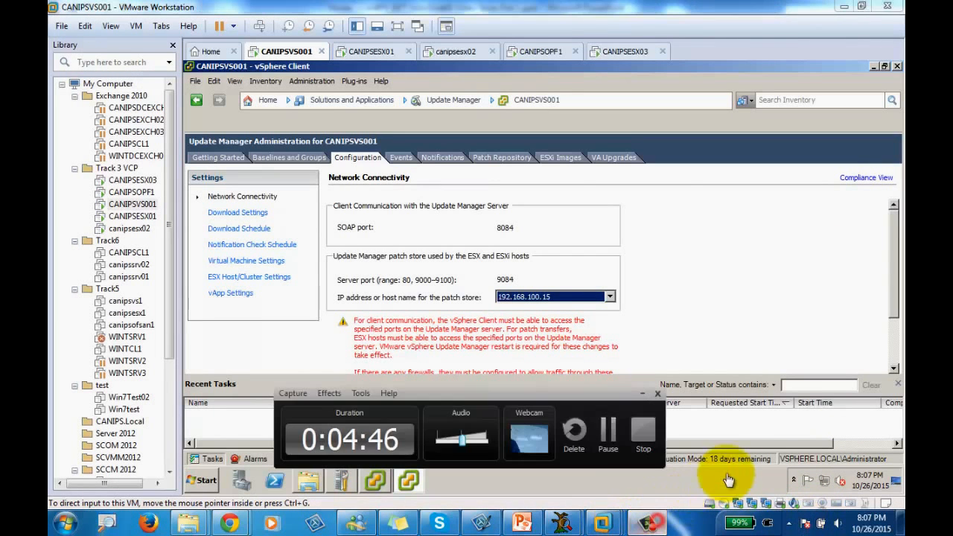
click(608, 432)
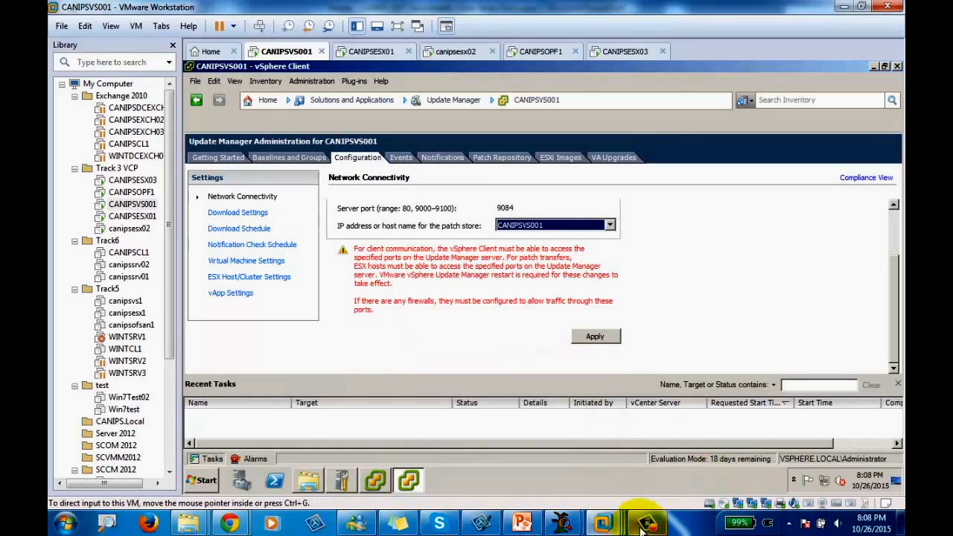
click(644, 524)
click(662, 317)
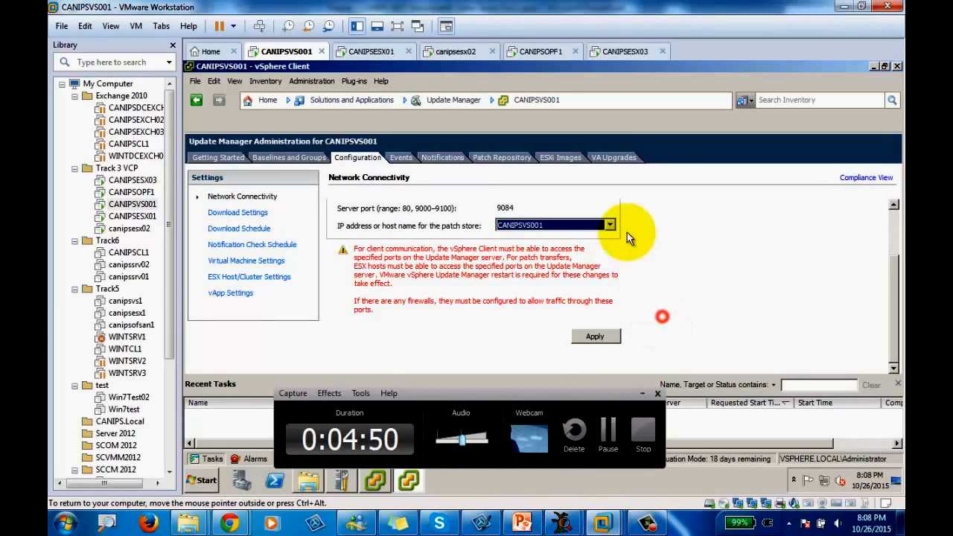
Step: Set the IP address for the patch store to 192.168.100.15 and apply the change
click(608, 224)
click(562, 286)
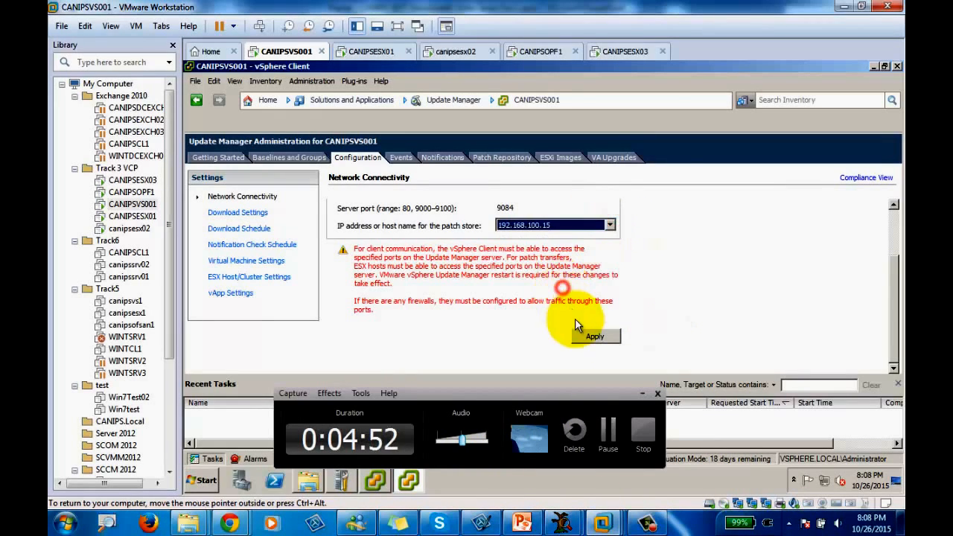
click(605, 339)
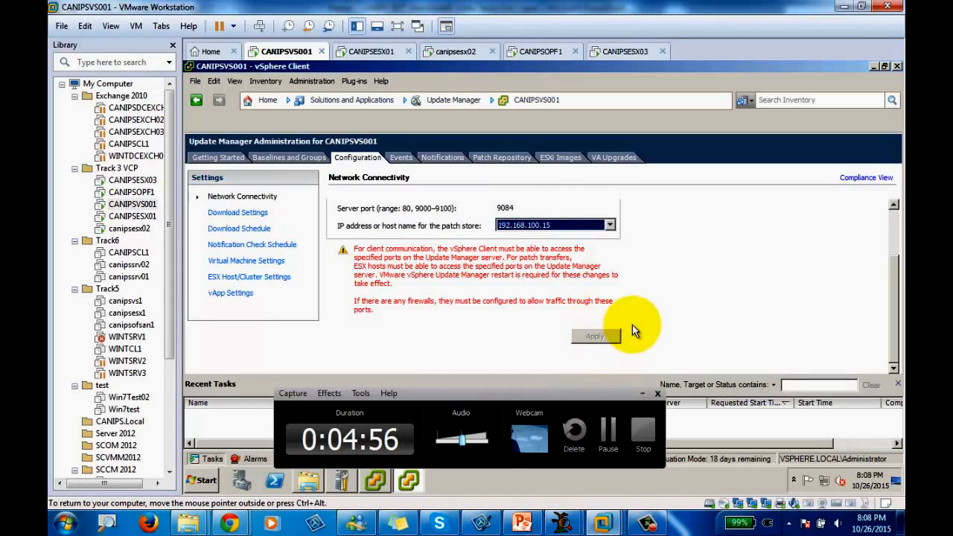
Step: Open the Update Manager Download Settings and show the virtual machine in full screen
click(230, 212)
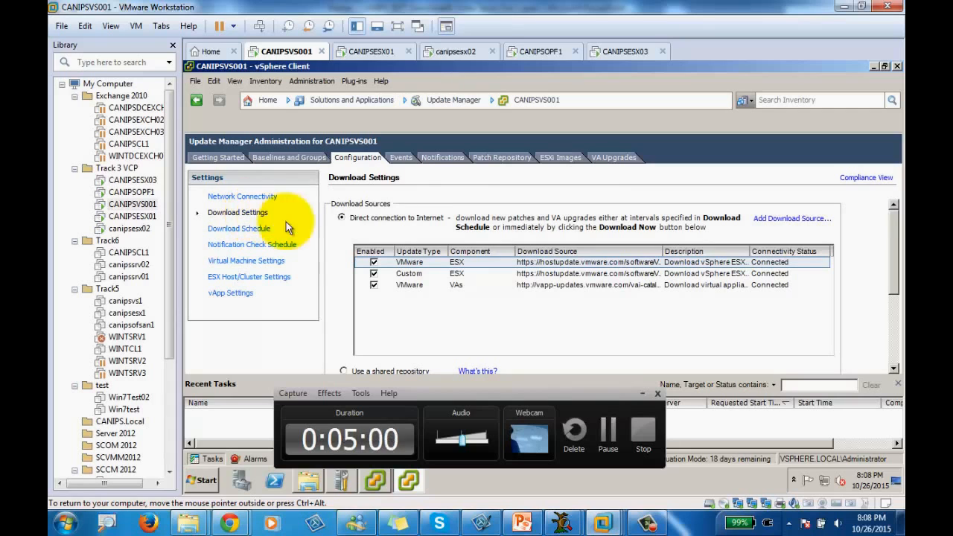
click(394, 28)
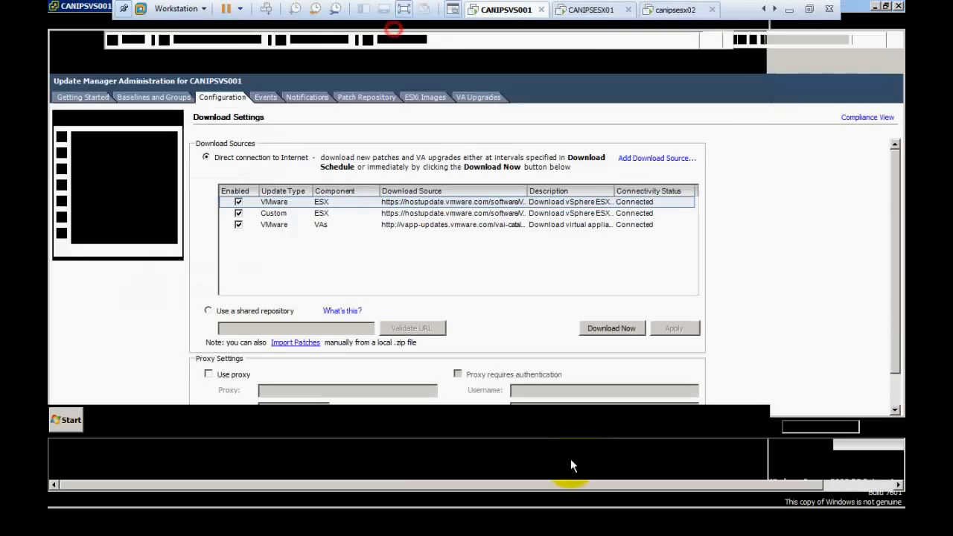